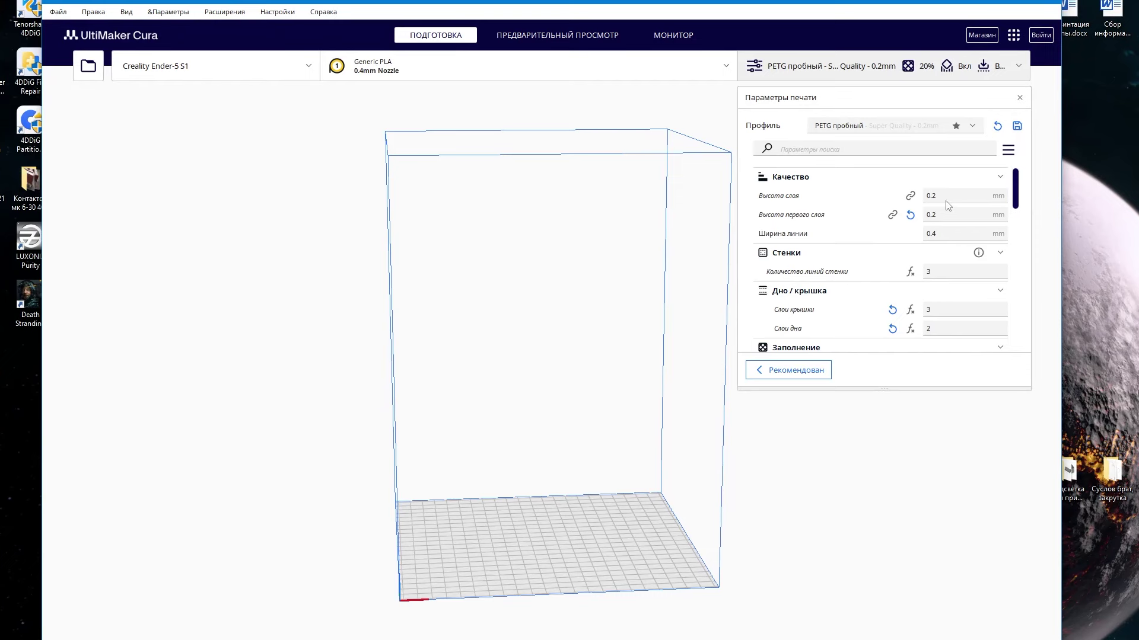
- Review the available print profiles, the printer list and the options for adding a printer, leaving the current setup in place
click(972, 126)
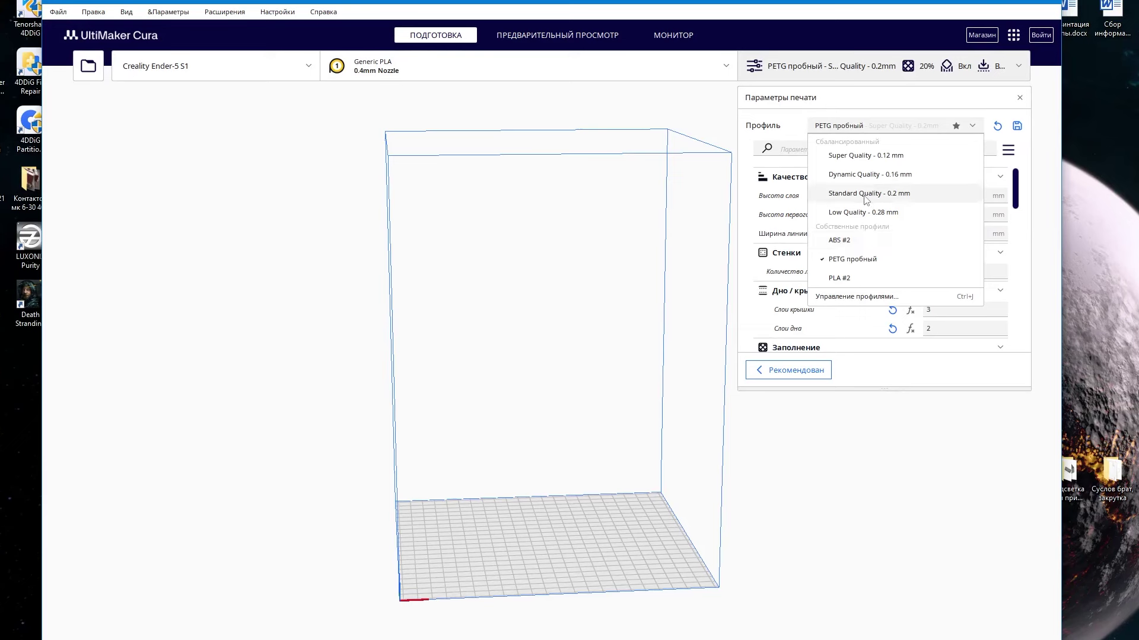
click(657, 383)
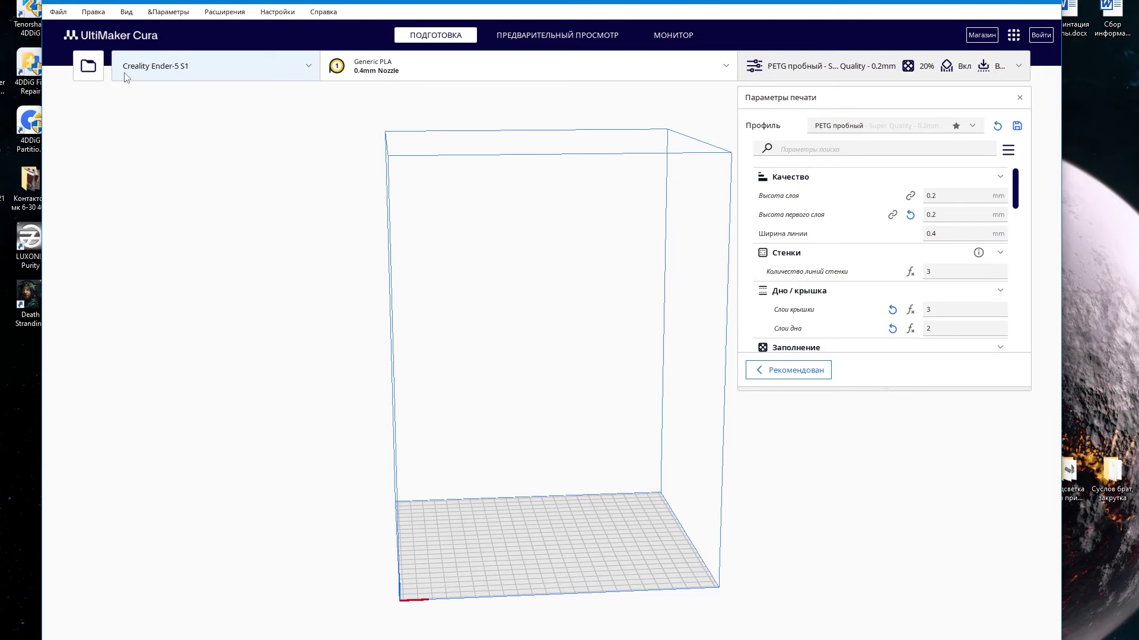
click(307, 70)
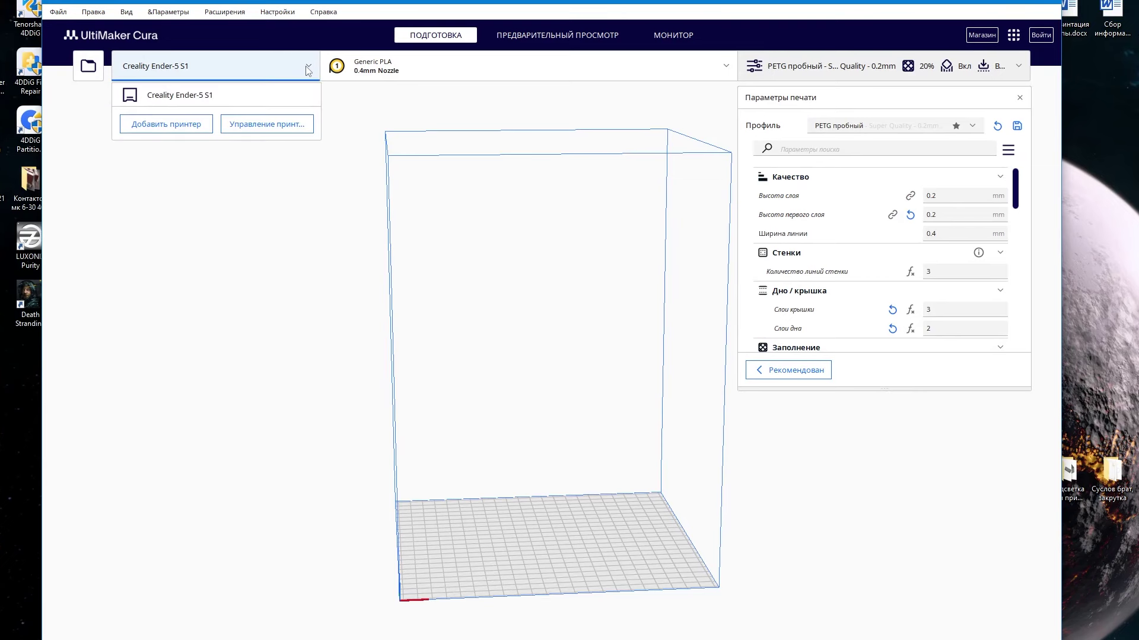
click(169, 125)
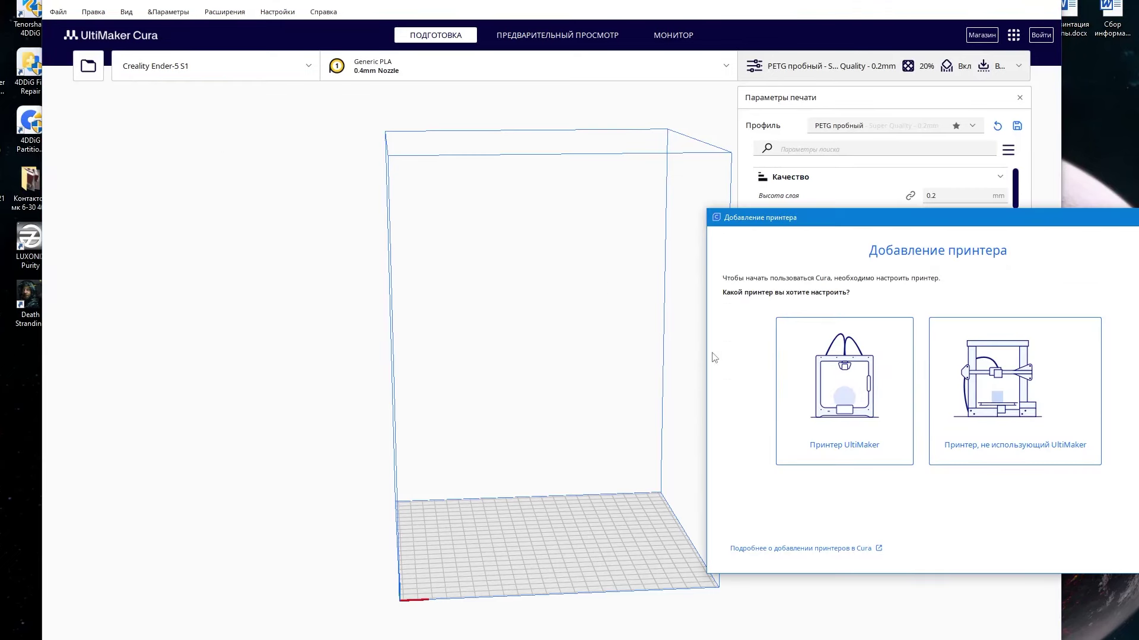
key(Escape)
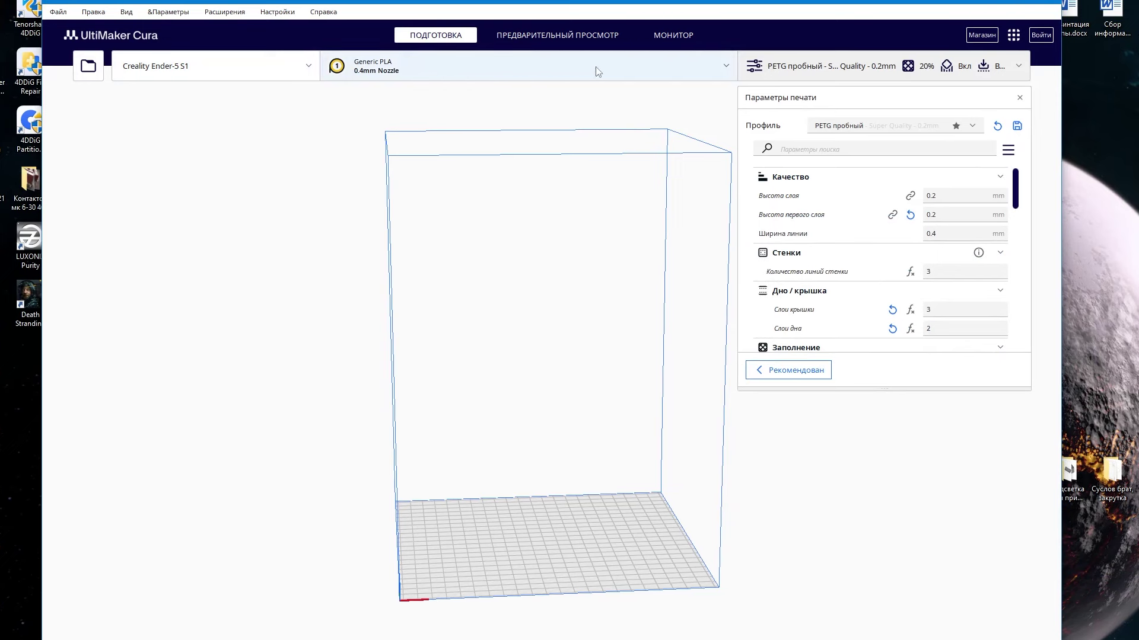
- Look through the generic filament types offered as the extruder's material without choosing another one
click(727, 68)
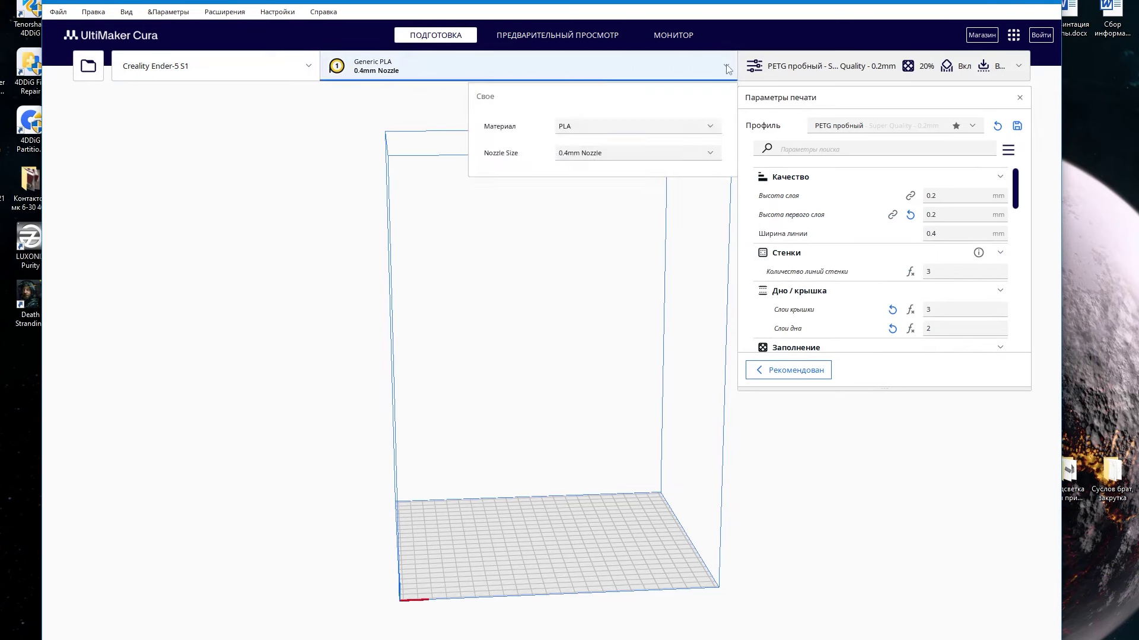
click(711, 128)
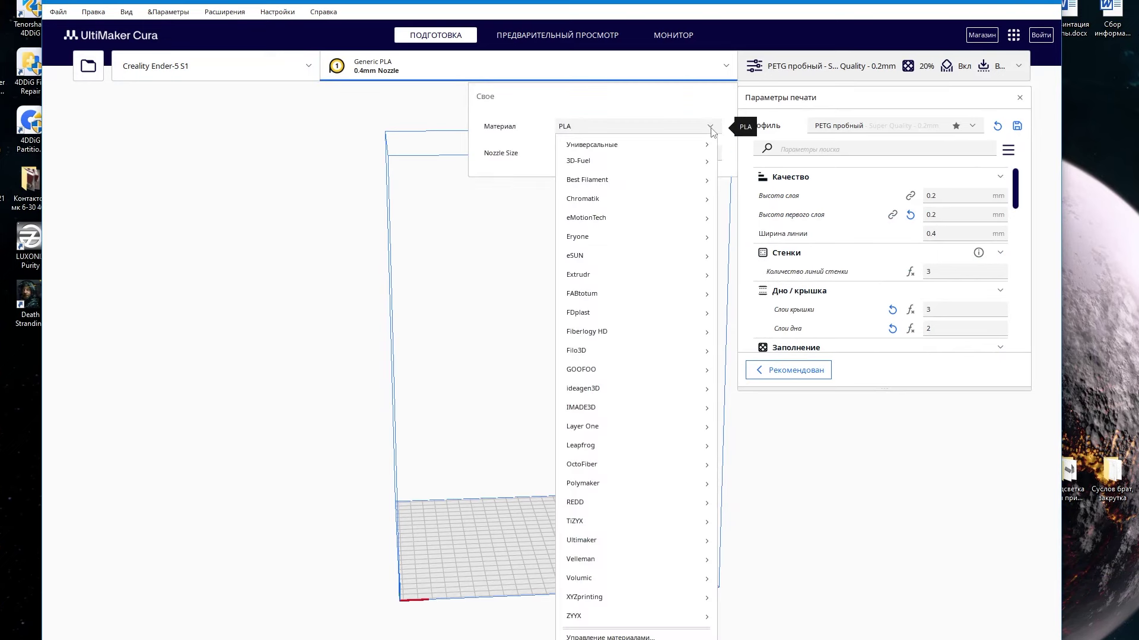
mouse_move(658, 148)
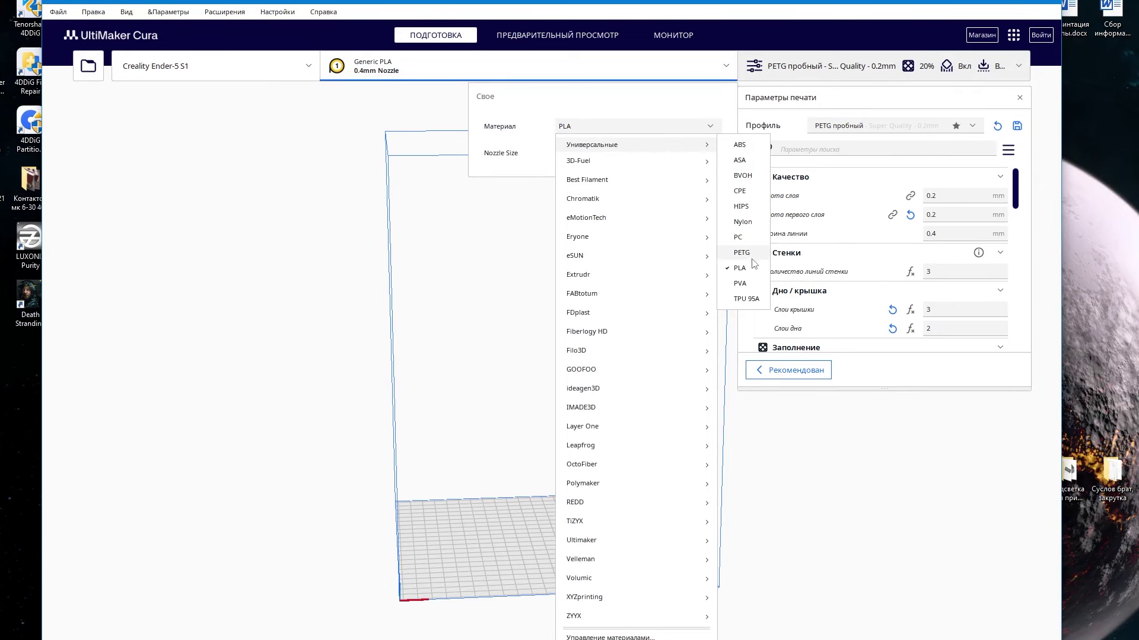
click(706, 106)
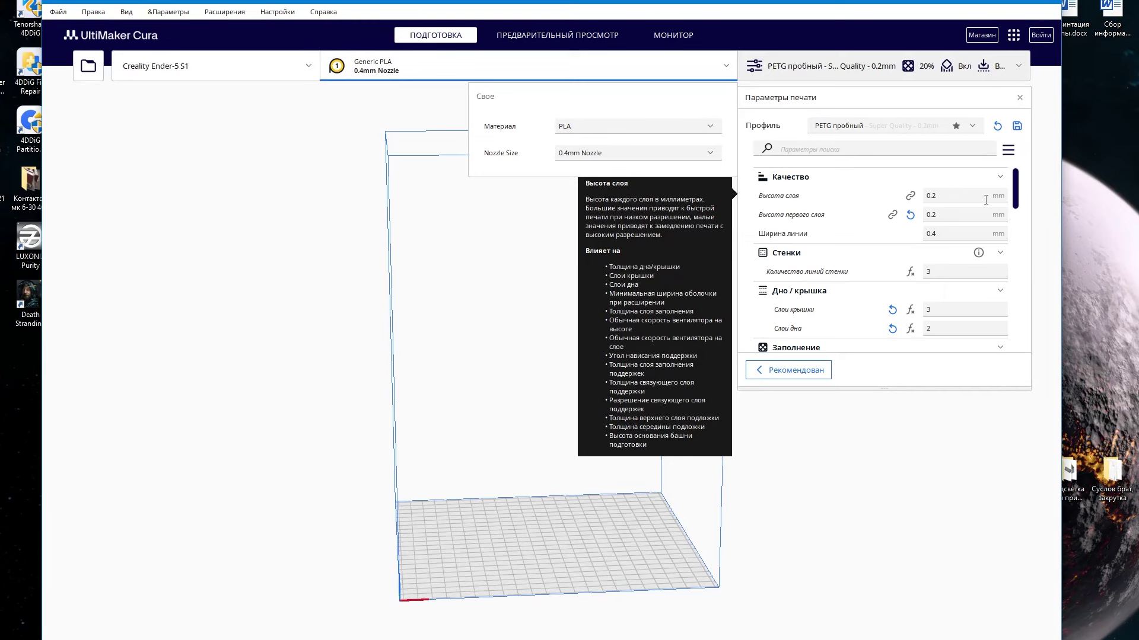
- Review the layer height, first layer height and line width in the quality settings
drag(949, 197, 926, 199)
click(928, 214)
click(926, 234)
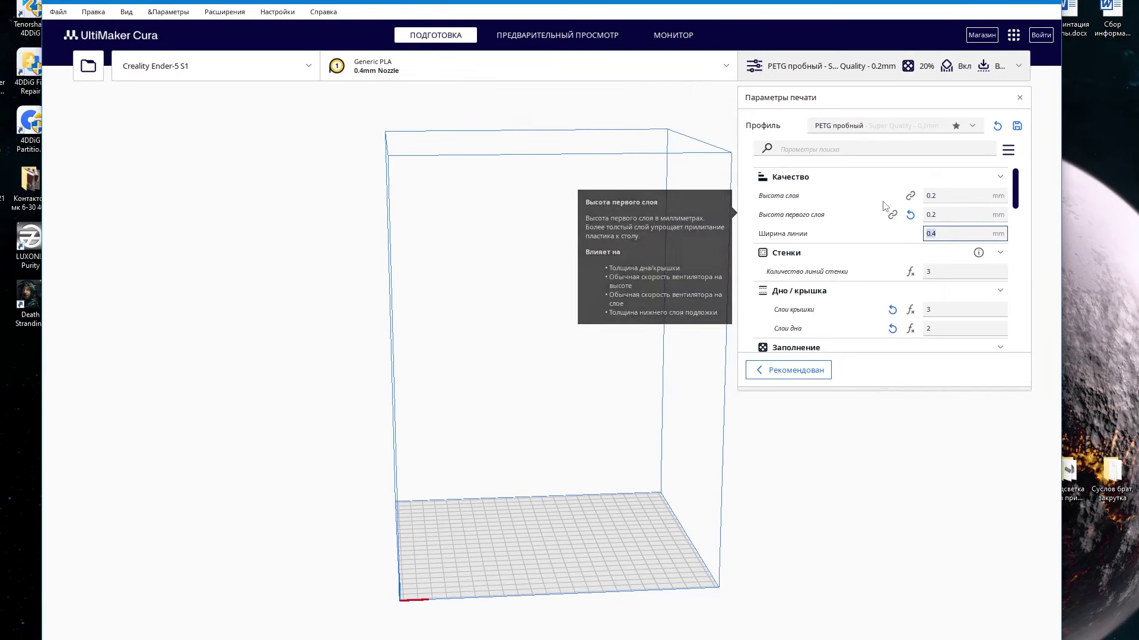
click(1021, 168)
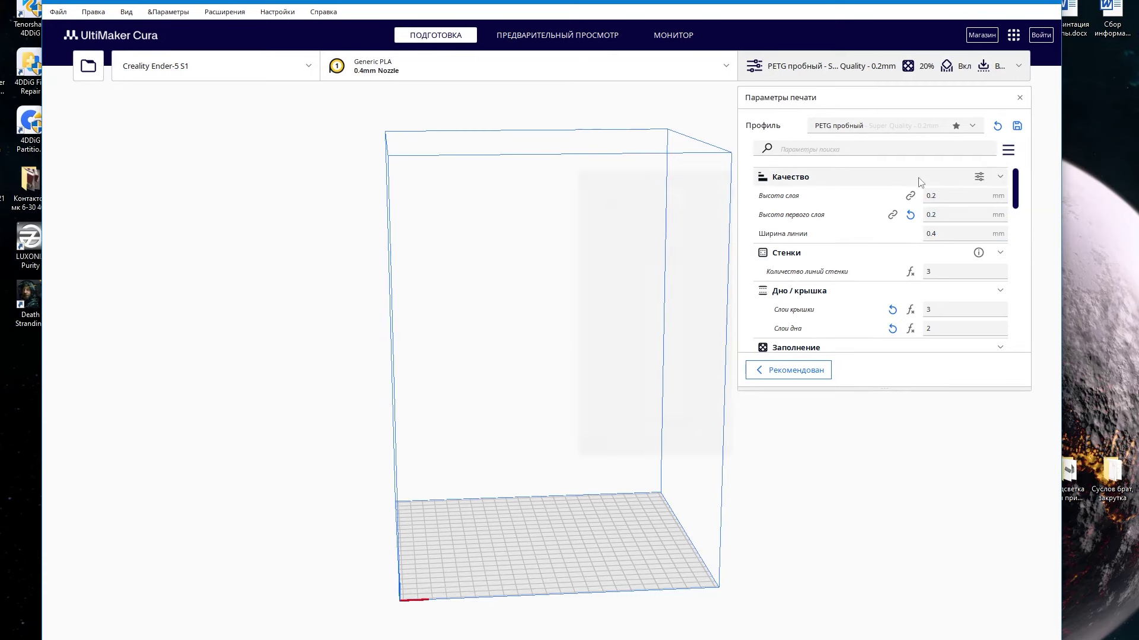
- Search the Marketplace plugins for "Cali" to check the Calibration Shapes plugin, and close the Marketplace
click(981, 35)
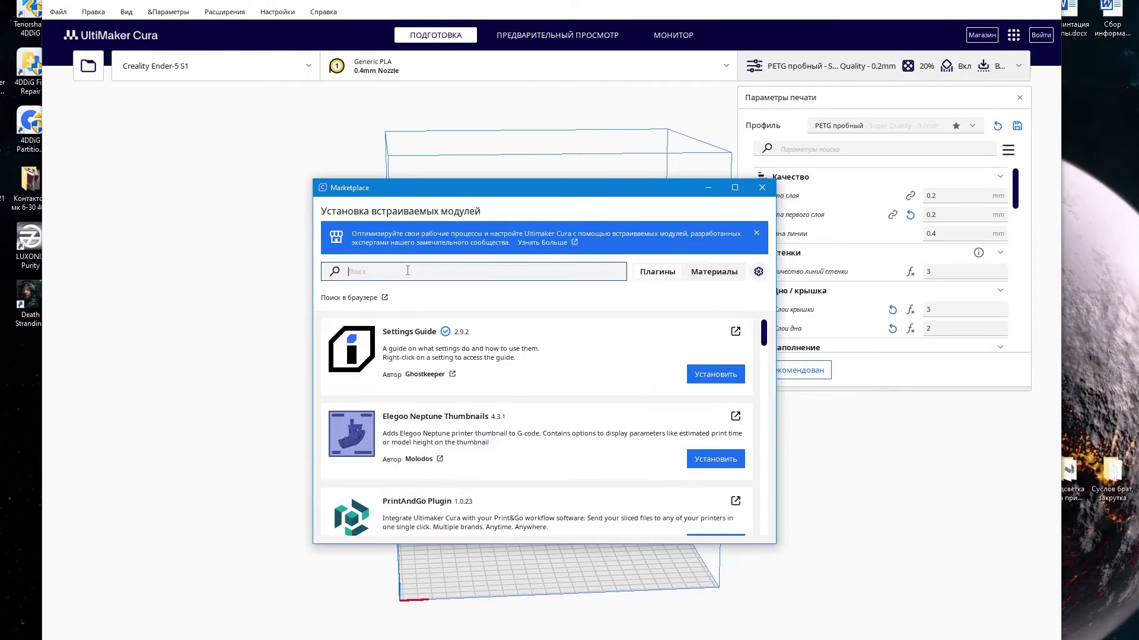
text(Co)
text(li)
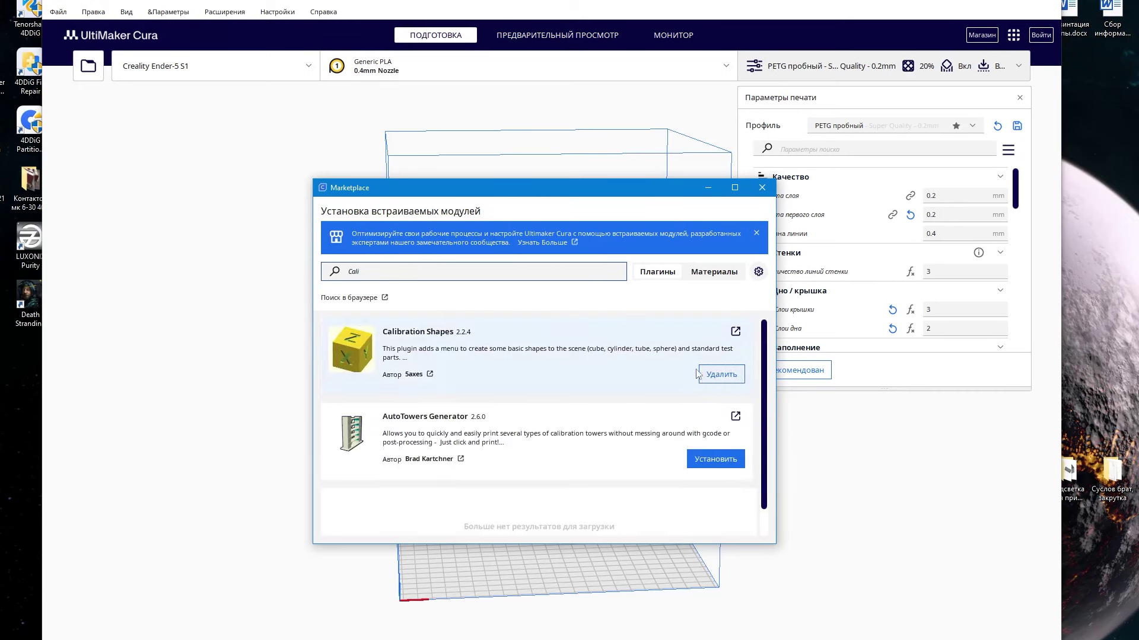
click(761, 188)
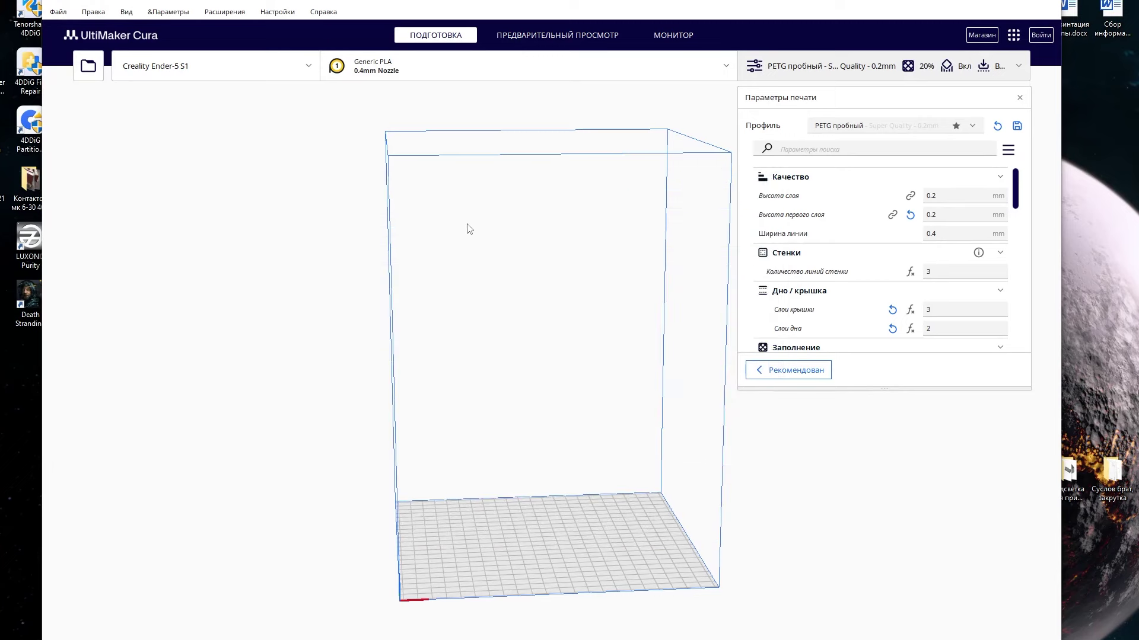
- Add a Retract Tower from the calibration parts to the build plate and view its numbered sections up close
click(225, 12)
mouse_move(260, 79)
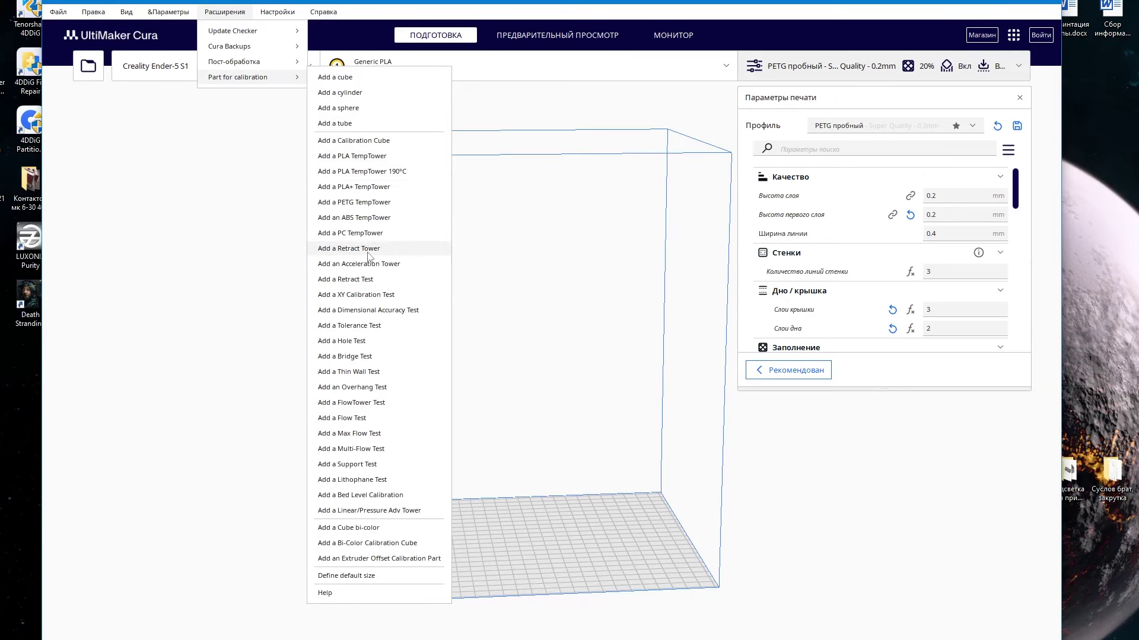
click(368, 254)
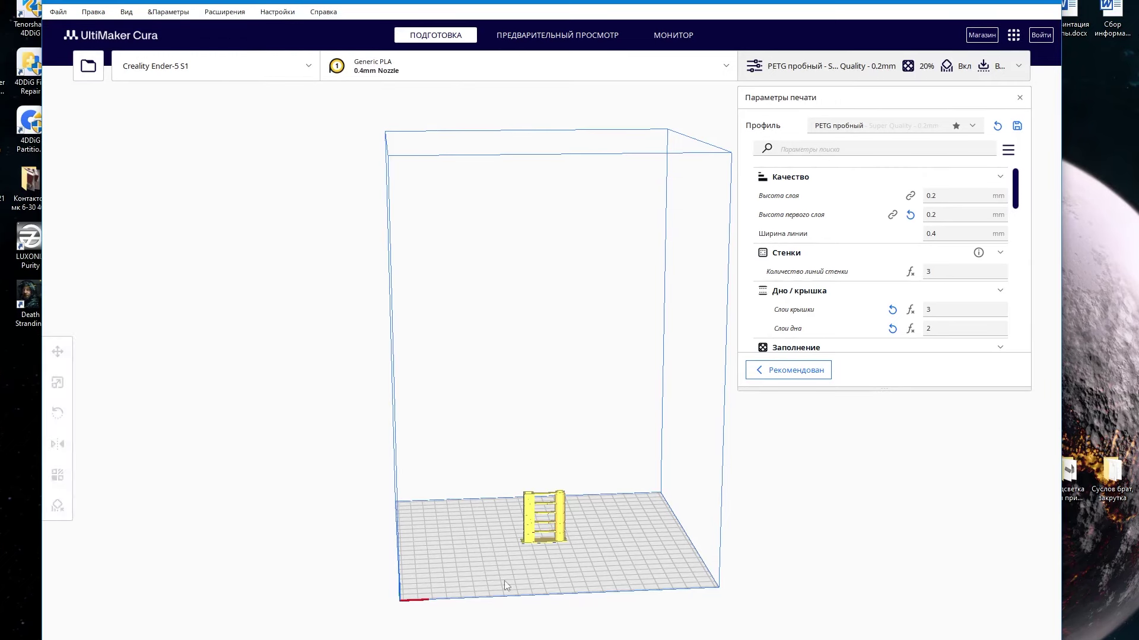
scroll(531, 584, up, 6)
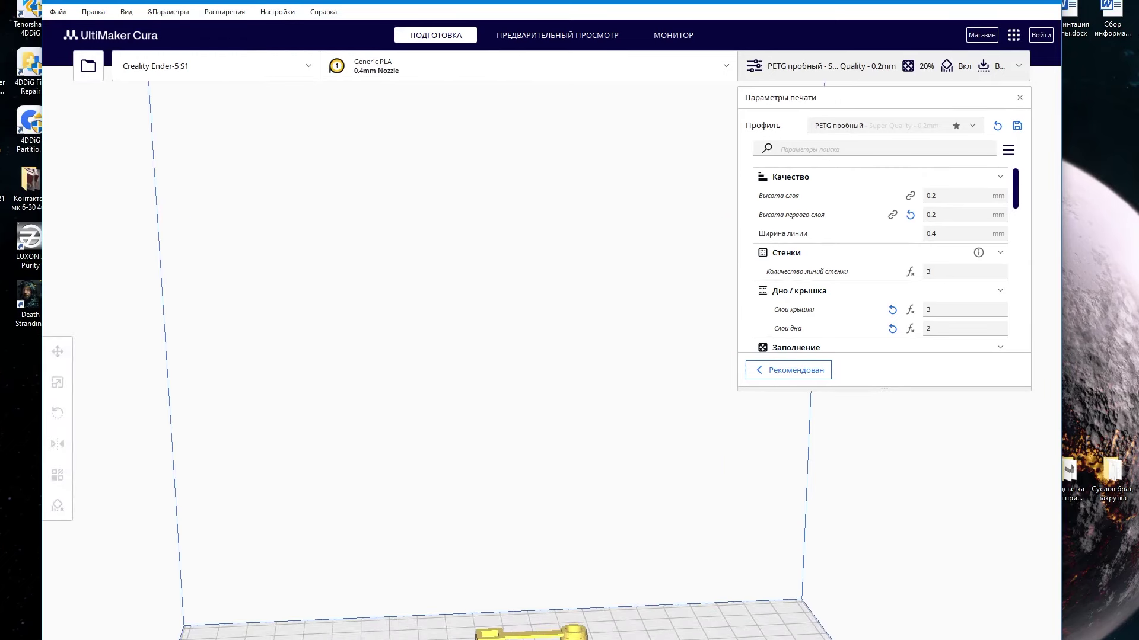
scroll(583, 500, up, 8)
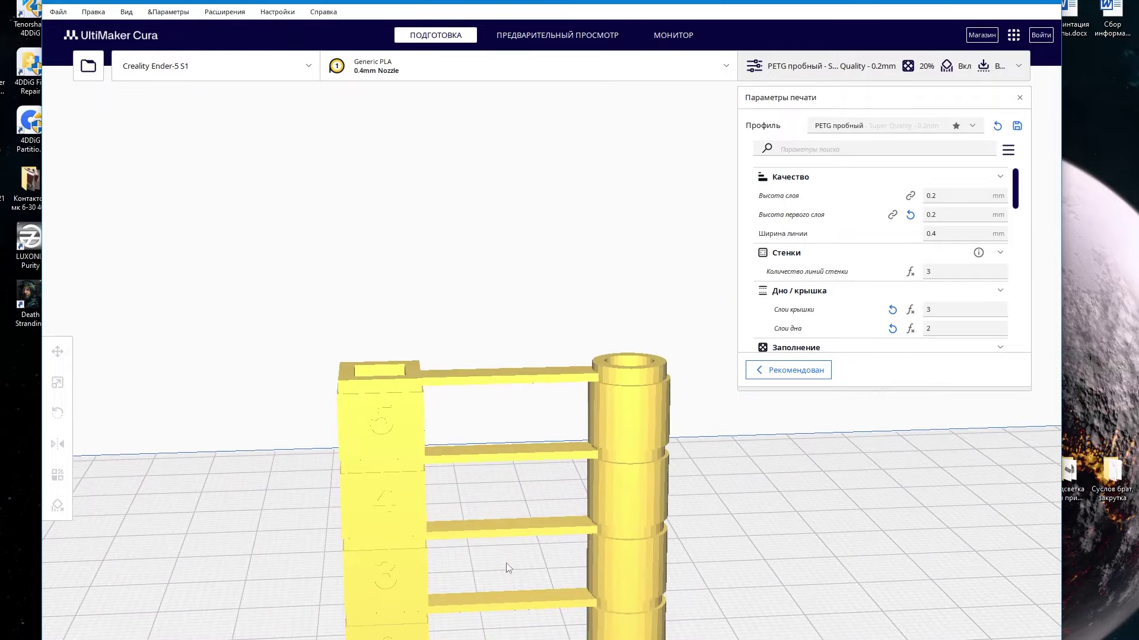
scroll(535, 440, down, 5)
right_drag(498, 501, 637, 614)
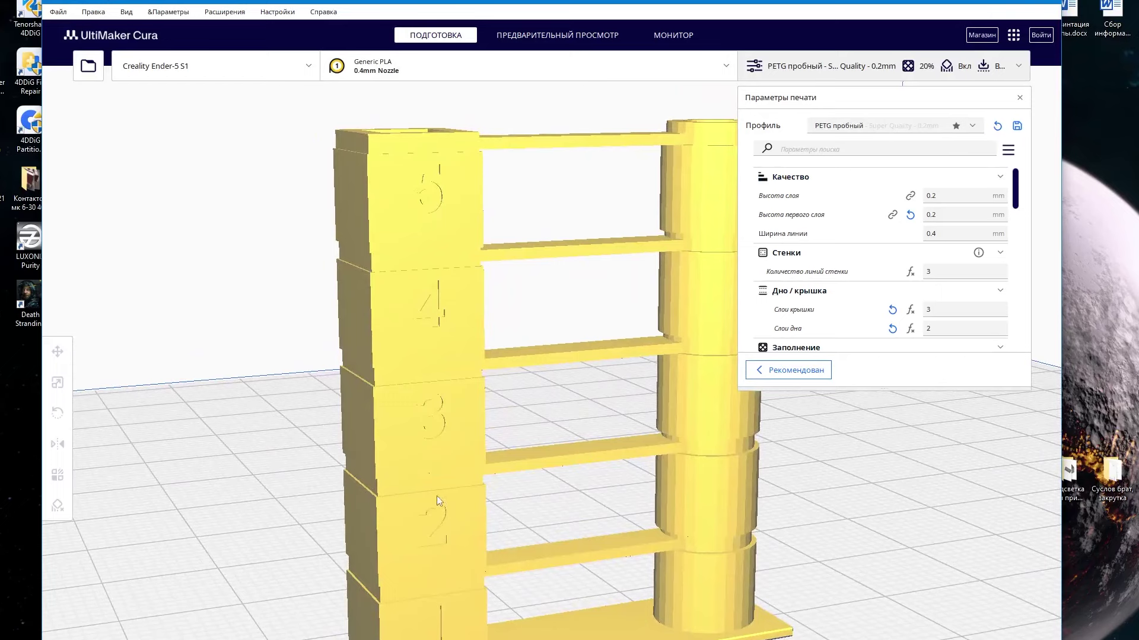
- Review the retraction distance and retraction speed in the travel settings of the PETG profile
drag(1014, 195, 1016, 300)
scroll(765, 219, up, 1)
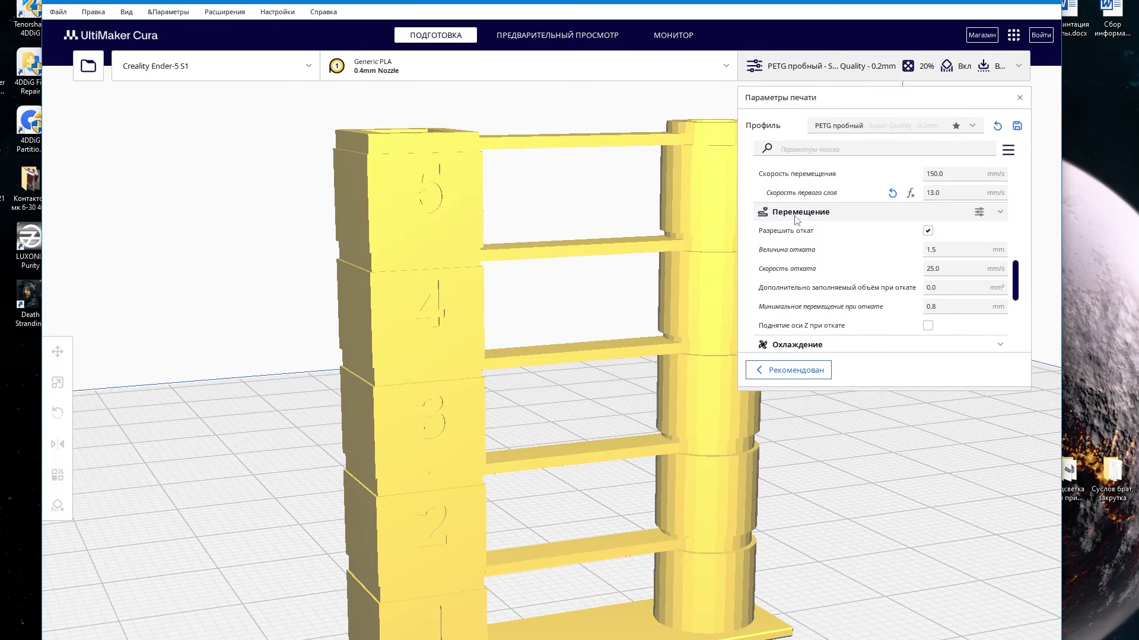
click(929, 249)
text(1.5)
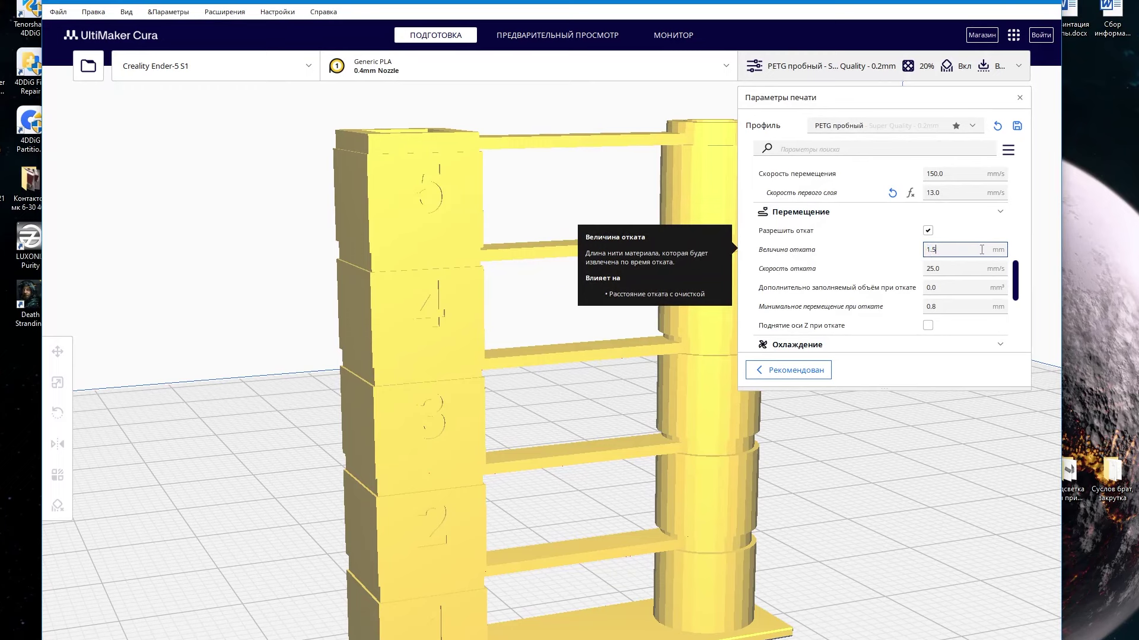
click(926, 269)
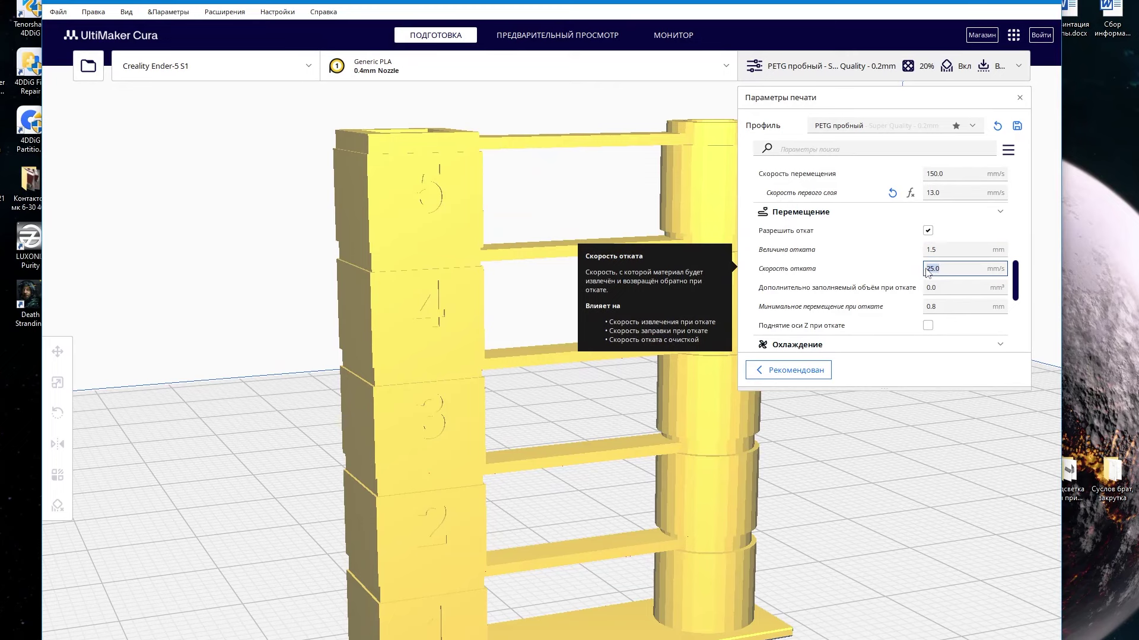
click(928, 252)
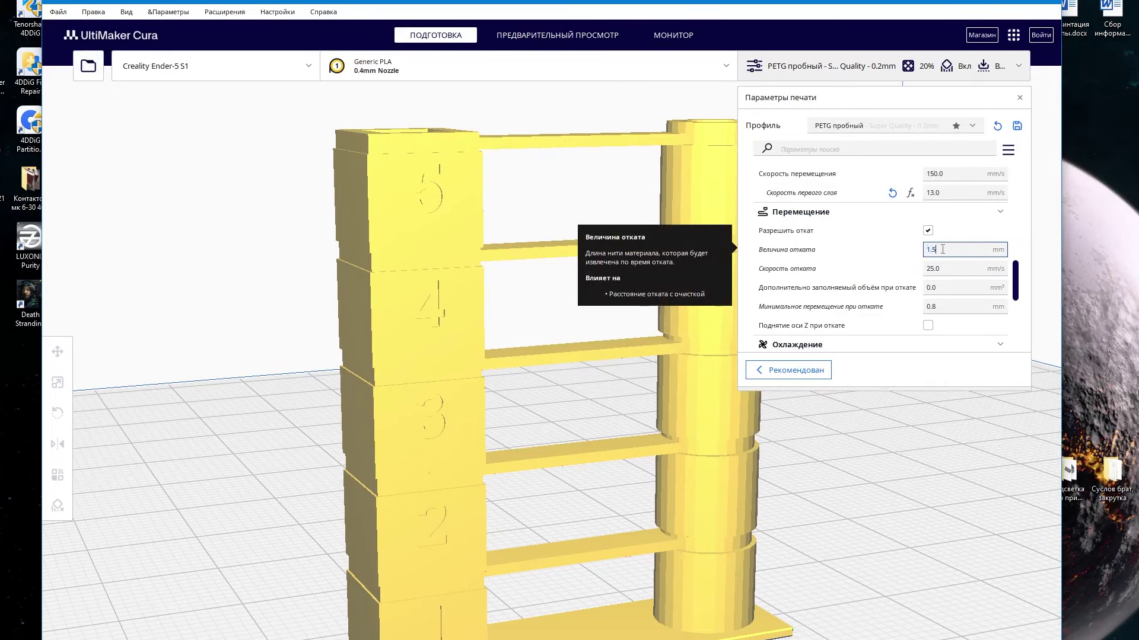
drag(943, 250, 915, 253)
- Switch the print profile to the custom ABS #2 profile
click(975, 127)
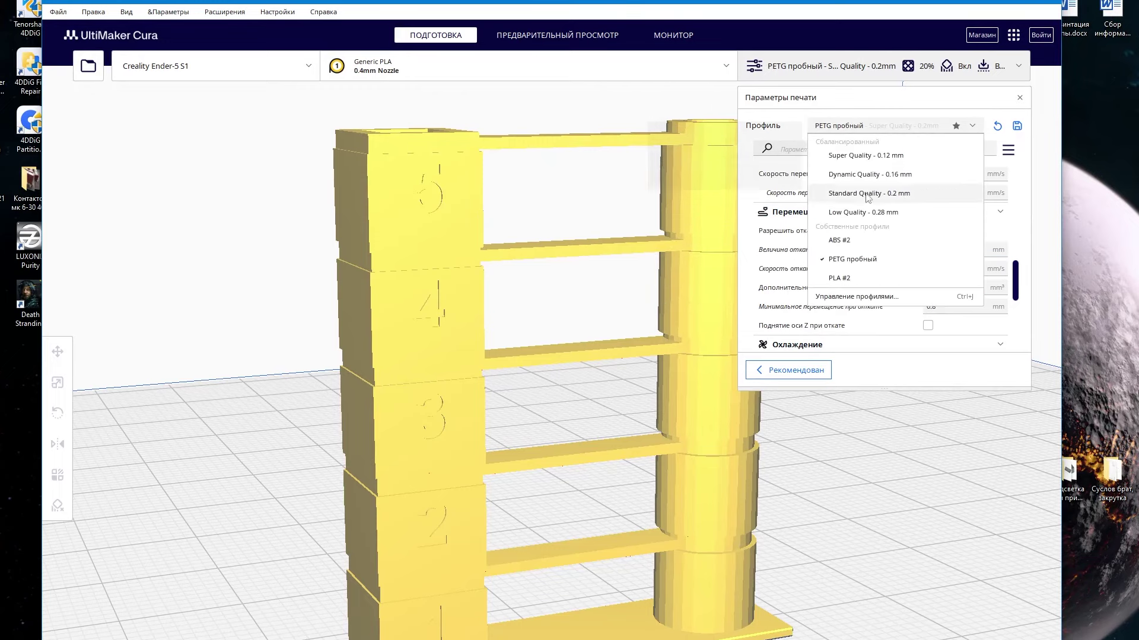
click(839, 240)
key(Return)
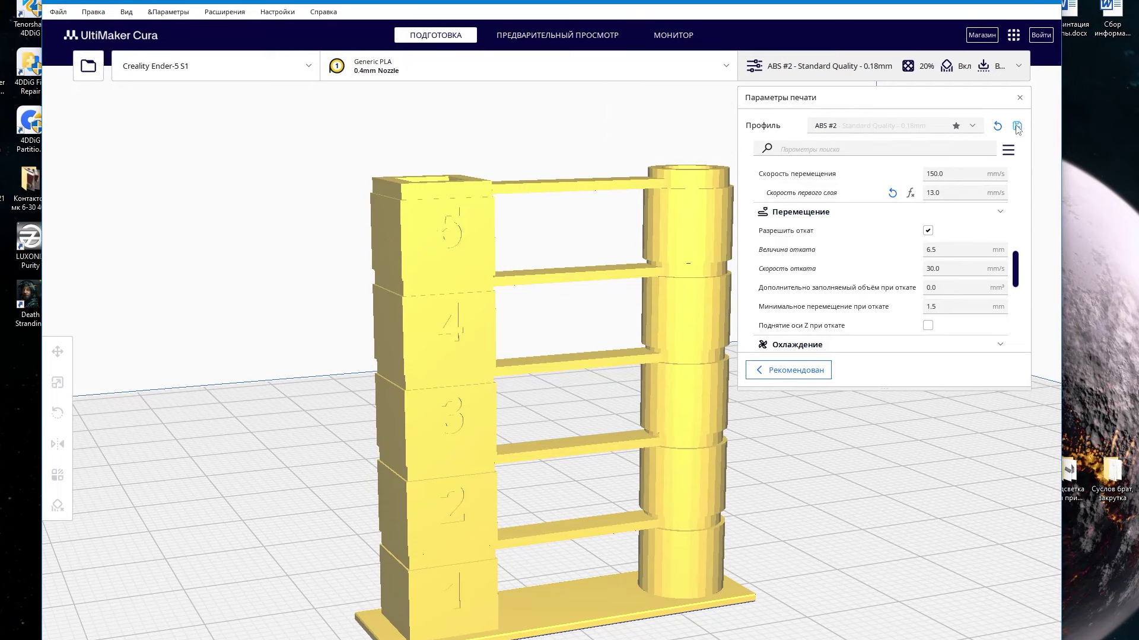
- Check the ABS #2 profile's layer height, retraction distance and retraction speed
click(973, 127)
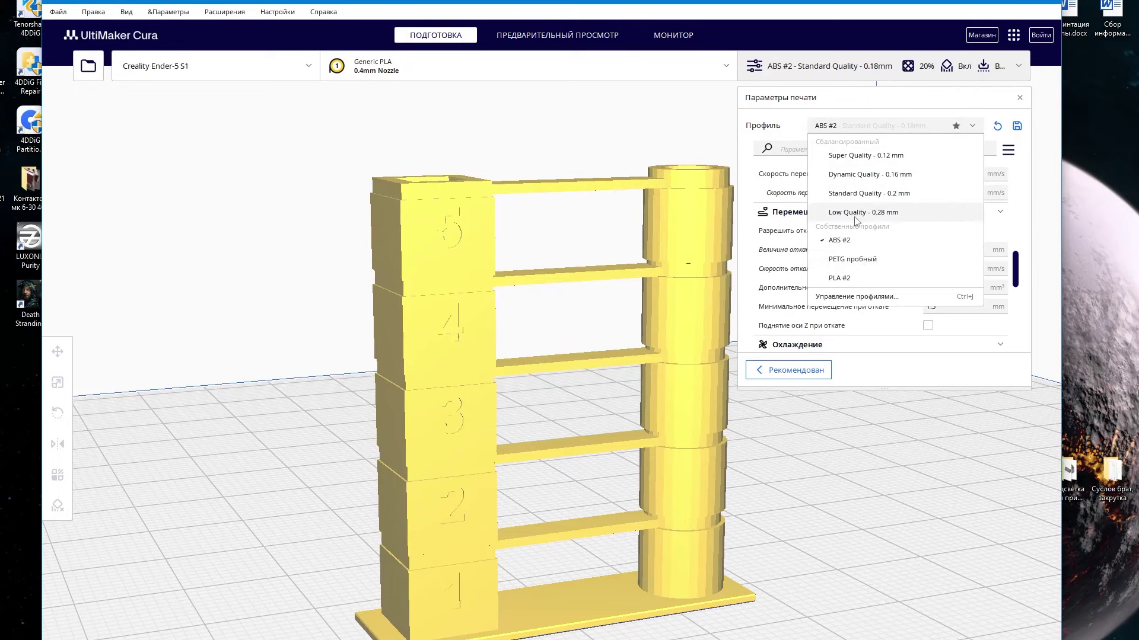
click(1023, 178)
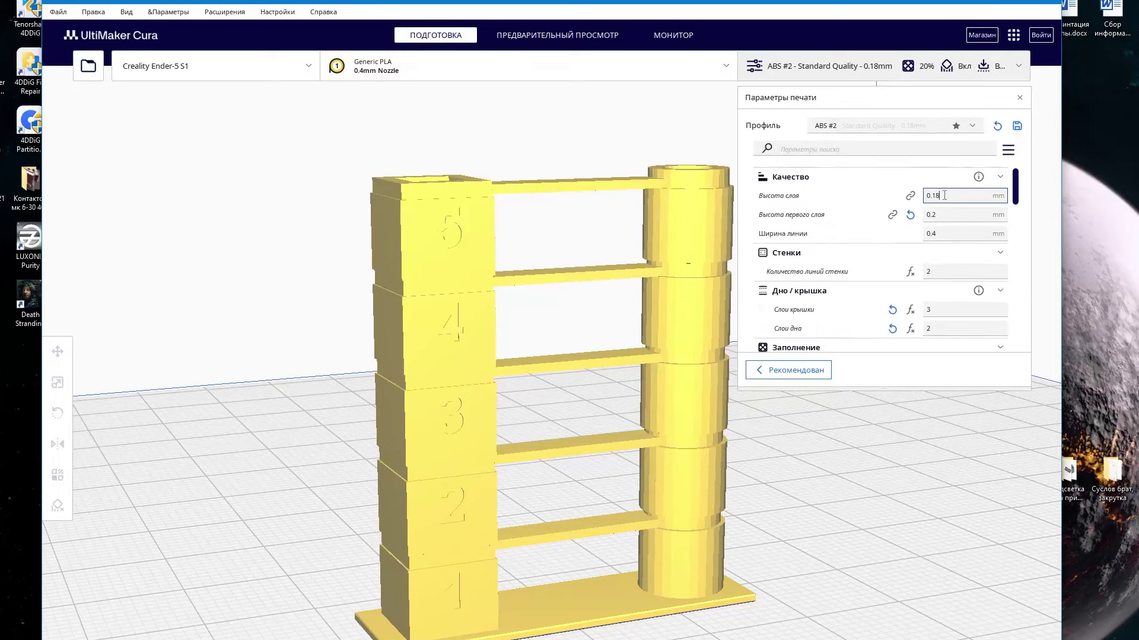
drag(1017, 278, 1017, 195)
text(2)
drag(1015, 190, 1035, 274)
click(929, 238)
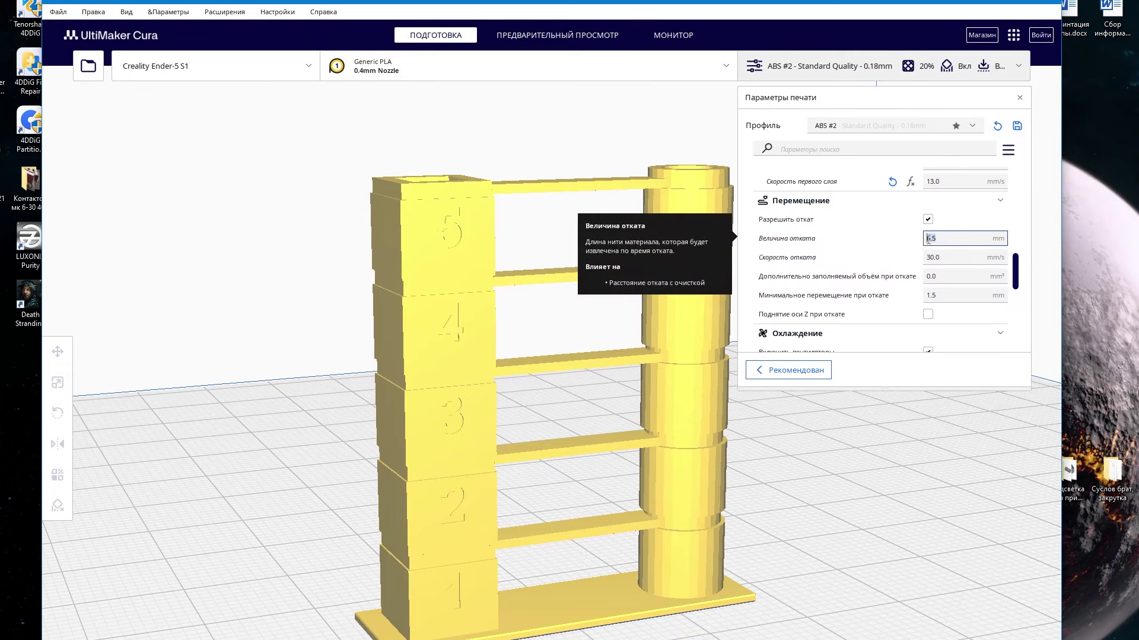
click(953, 259)
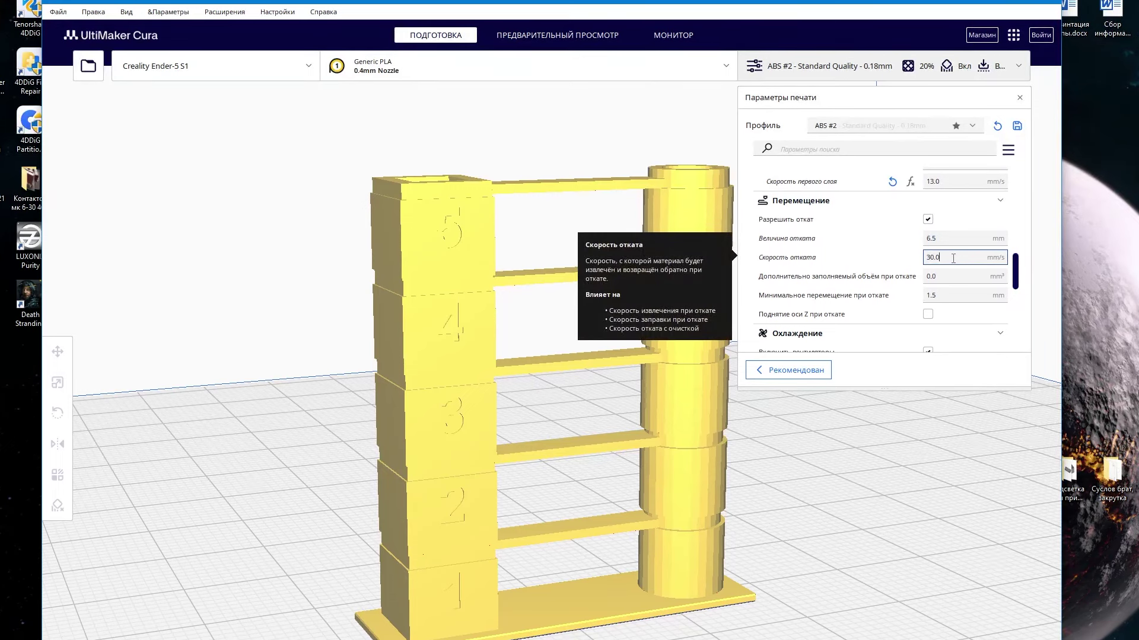
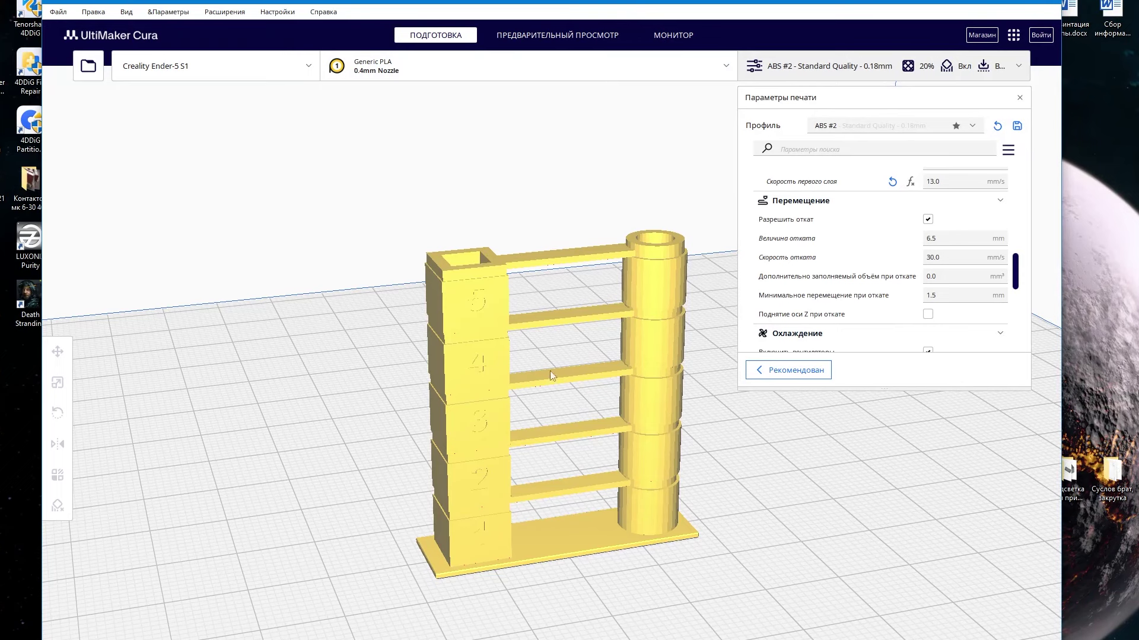
- Inspect the retraction tower on the build plate from several angles and distances
mouse_move(550, 371)
right_down()
mouse_move(536, 392)
mouse_move(587, 393)
mouse_move(561, 379)
right_up()
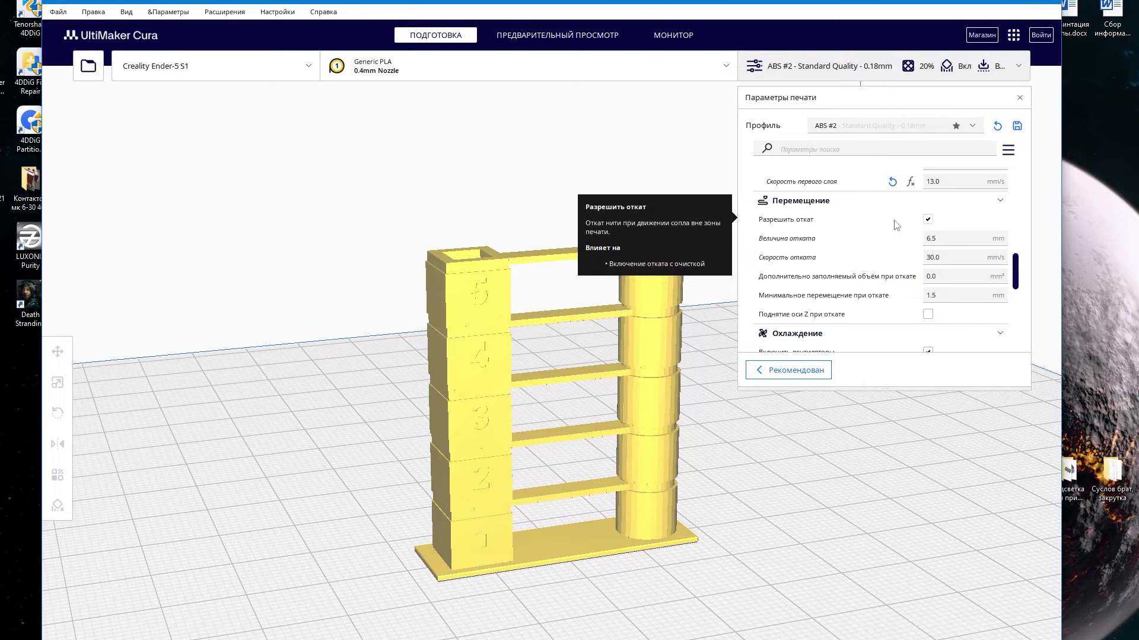
click(545, 431)
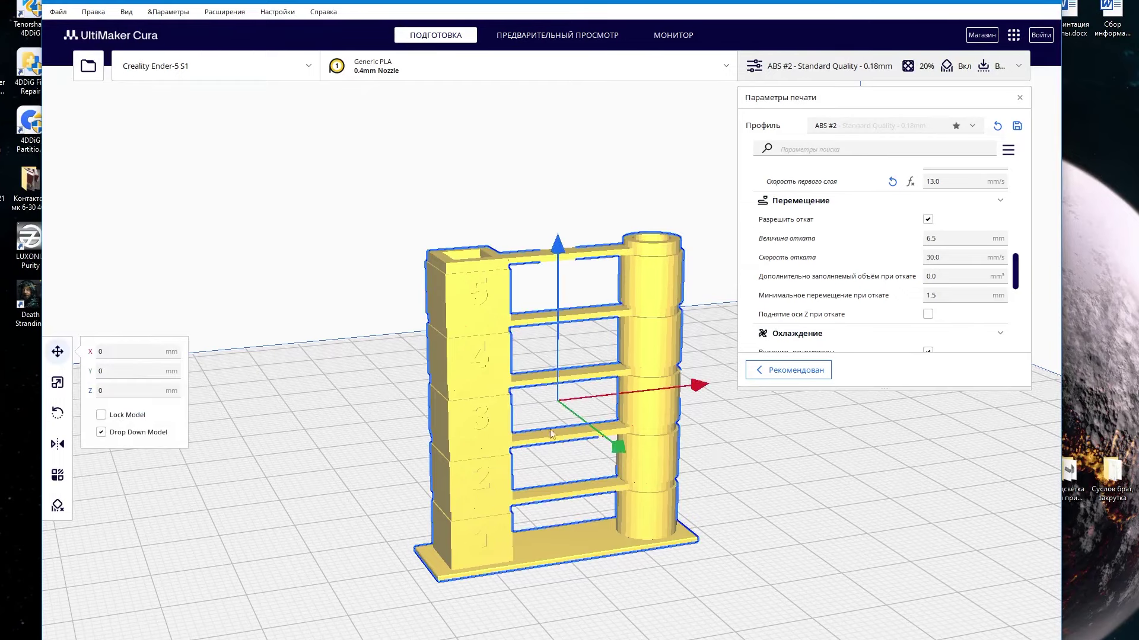
click(433, 439)
right_drag(433, 439, 426, 500)
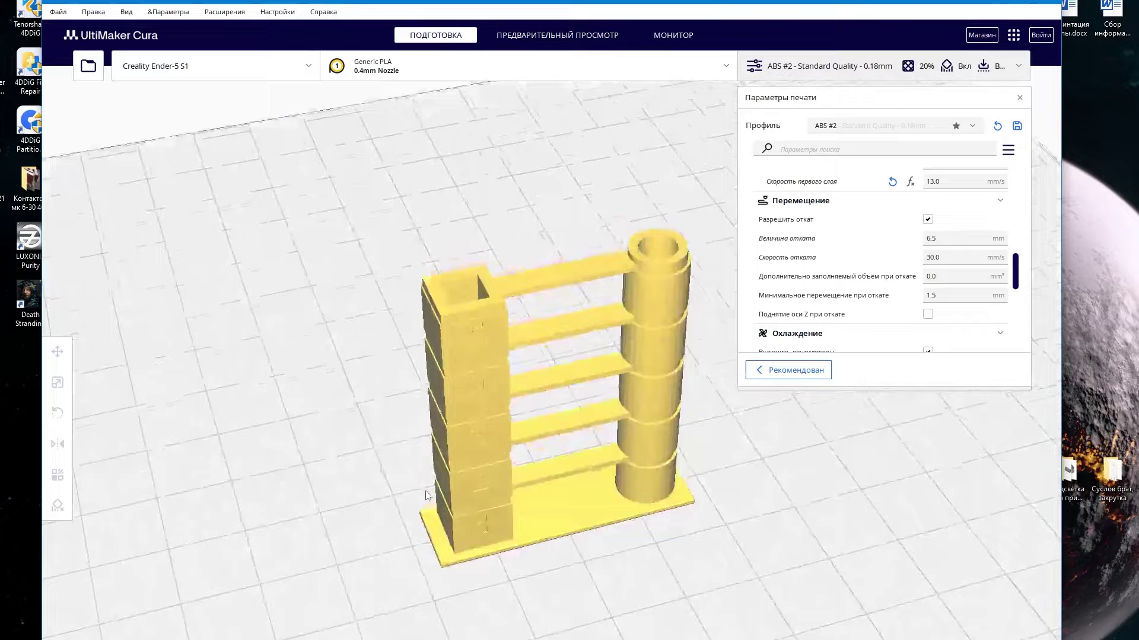
scroll(426, 499, down, 12)
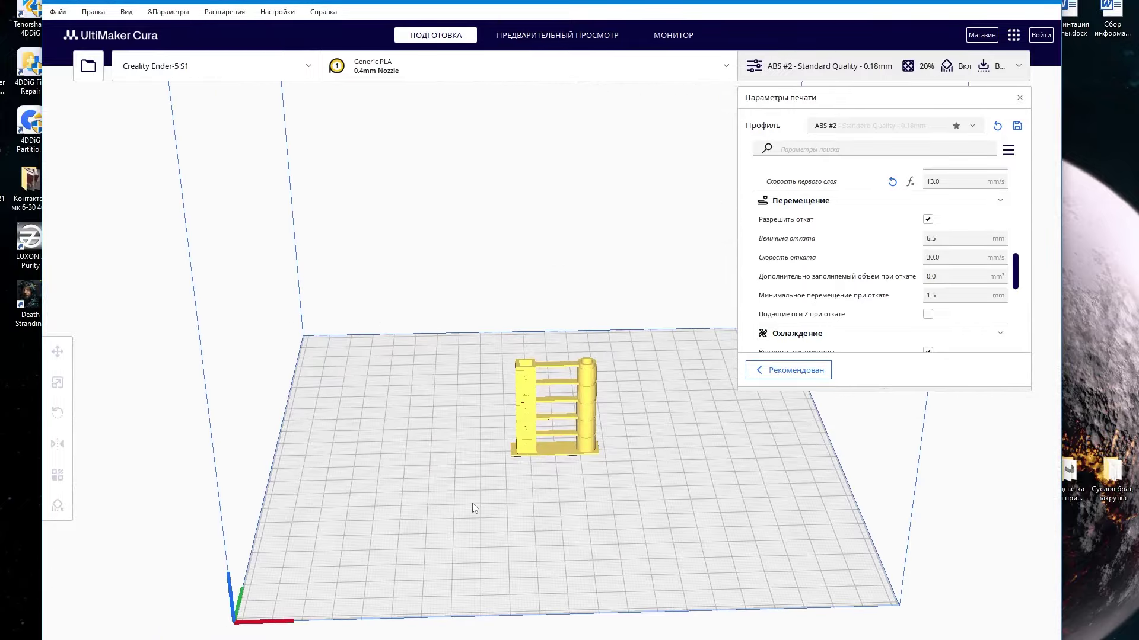
scroll(473, 507, up, 8)
right_drag(473, 507, 548, 486)
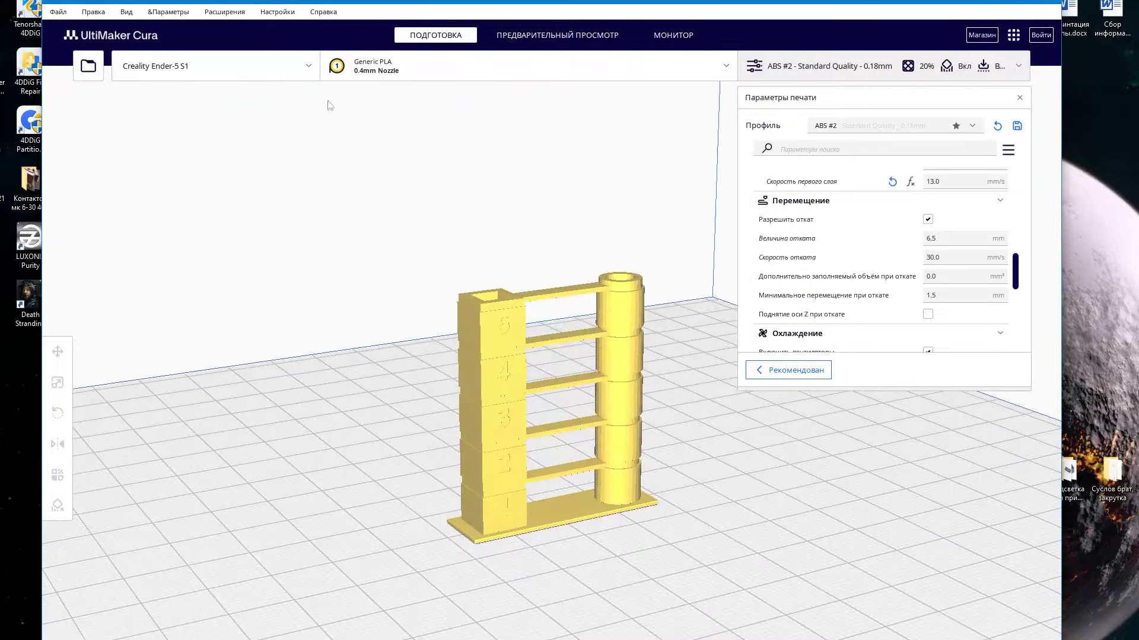
- Open the G-code post-processing scripts and replace the existing RetractTower script with a newly added RetractTower script
click(232, 16)
mouse_move(257, 68)
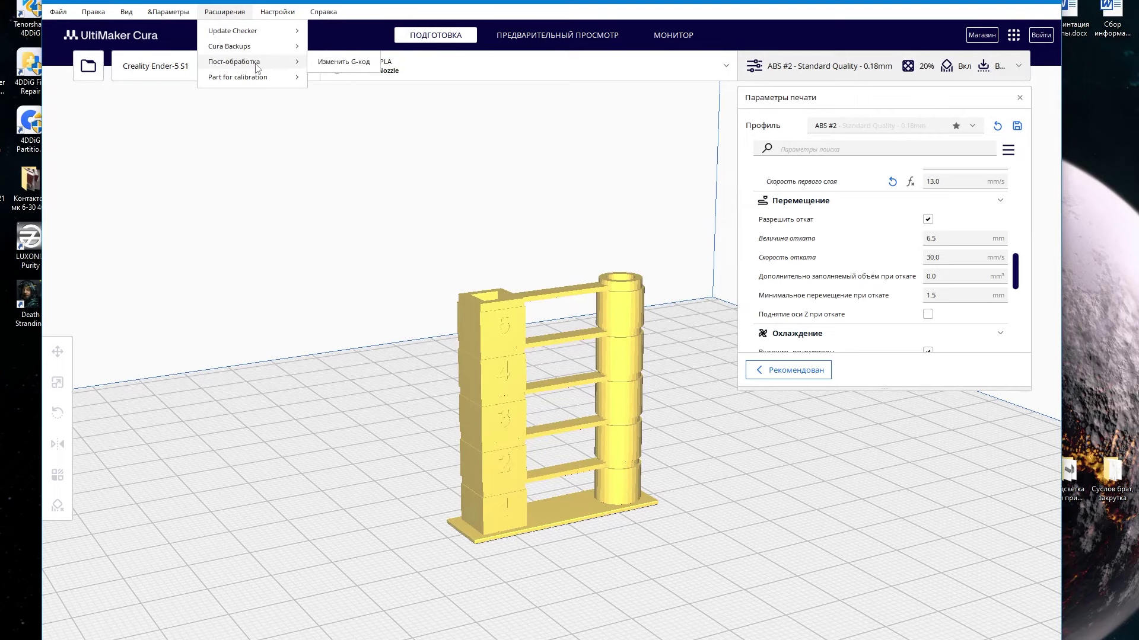
click(344, 63)
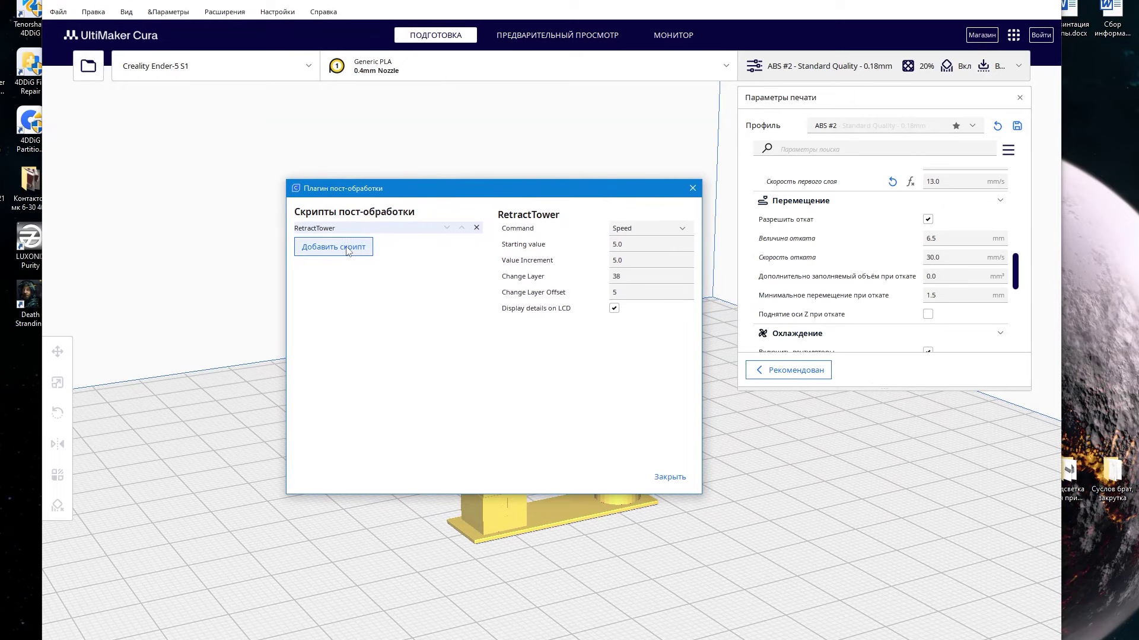
drag(382, 191, 274, 231)
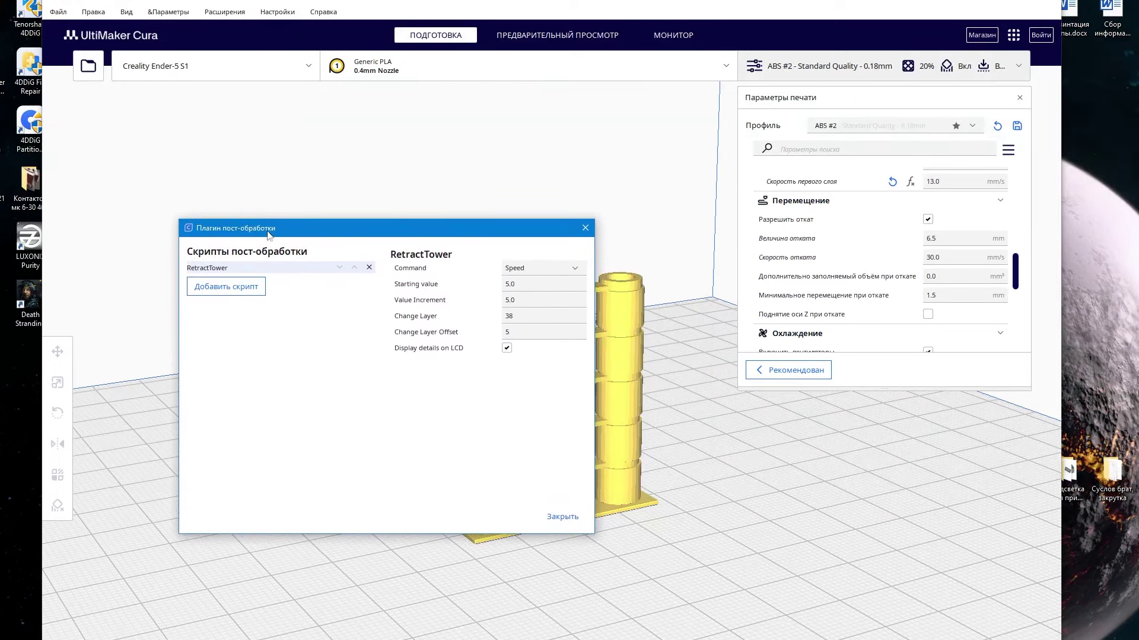
click(244, 287)
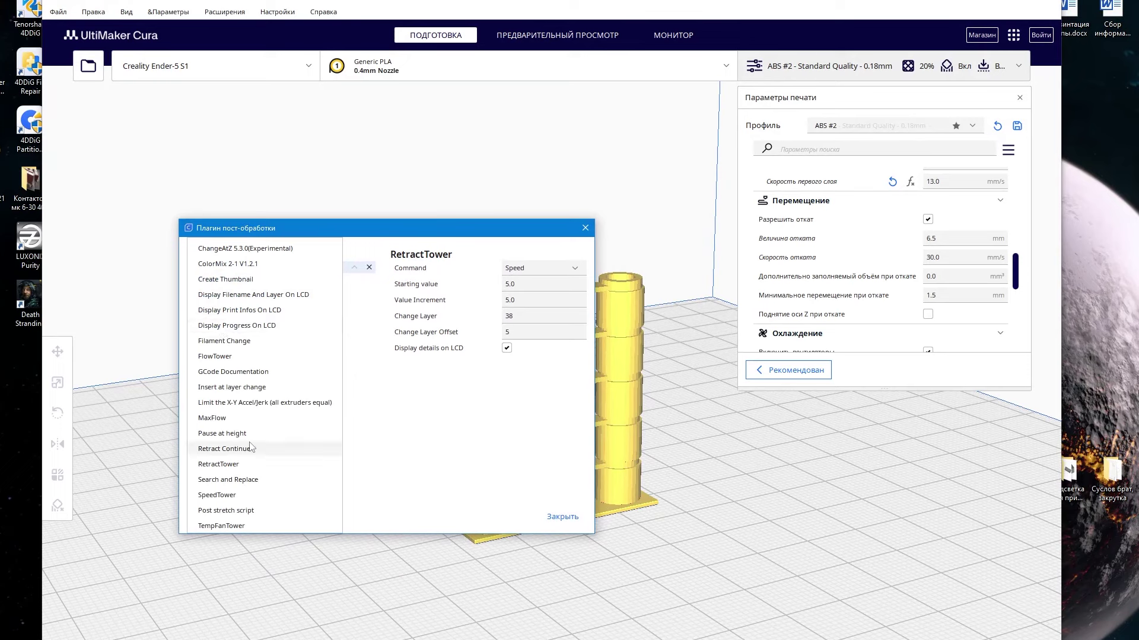
click(333, 235)
click(256, 273)
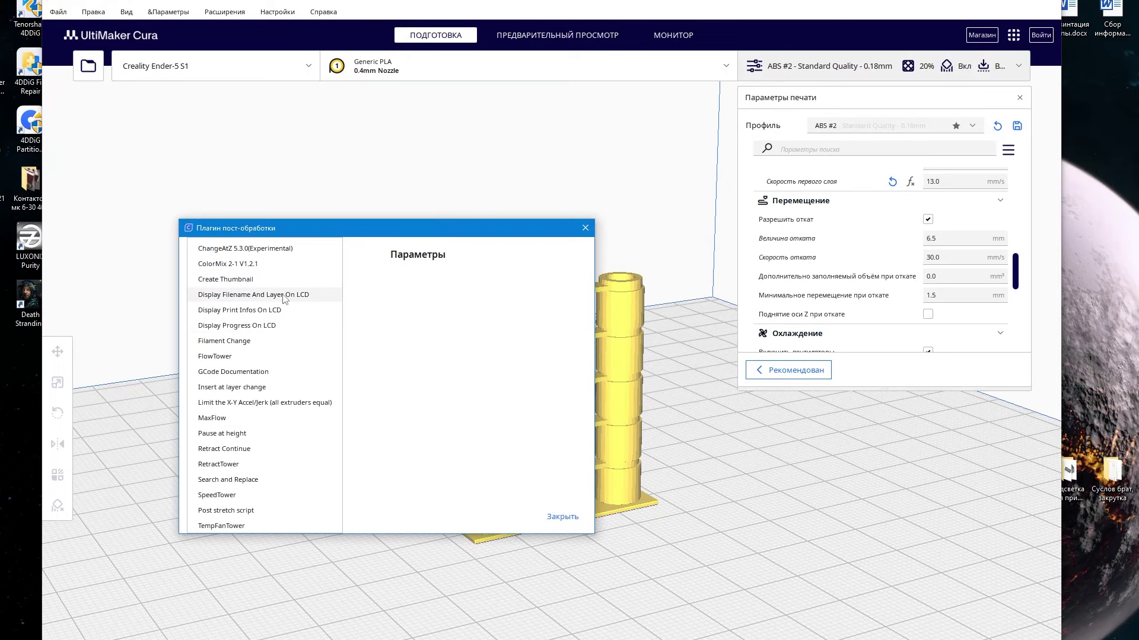
click(217, 466)
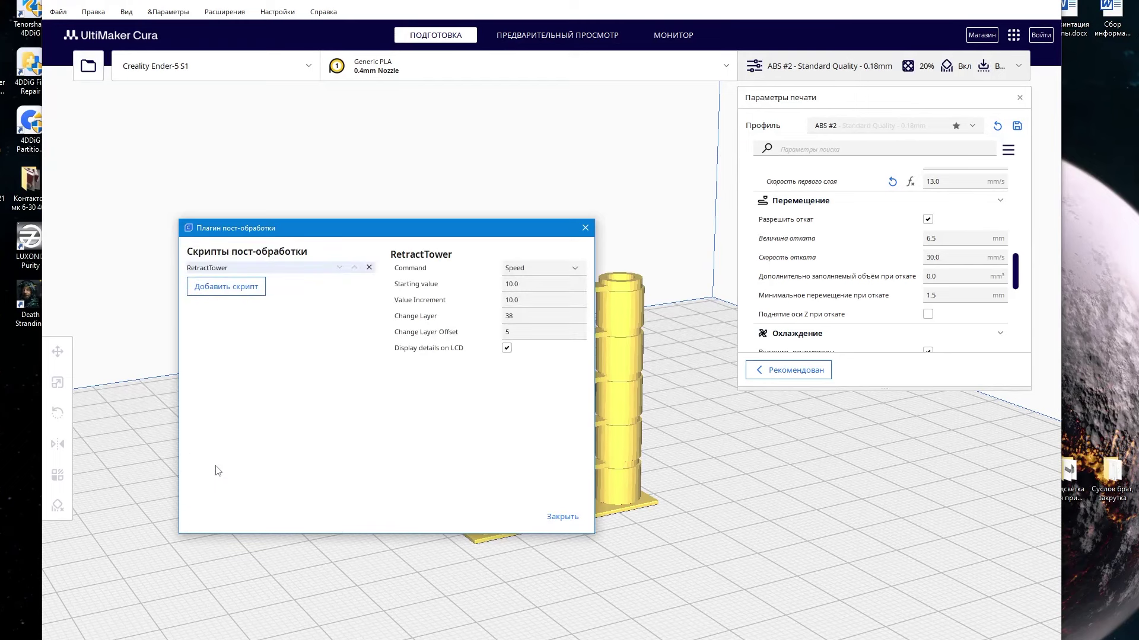
- Set the RetractTower script's command to Distance and its starting value to 0
drag(243, 228, 153, 175)
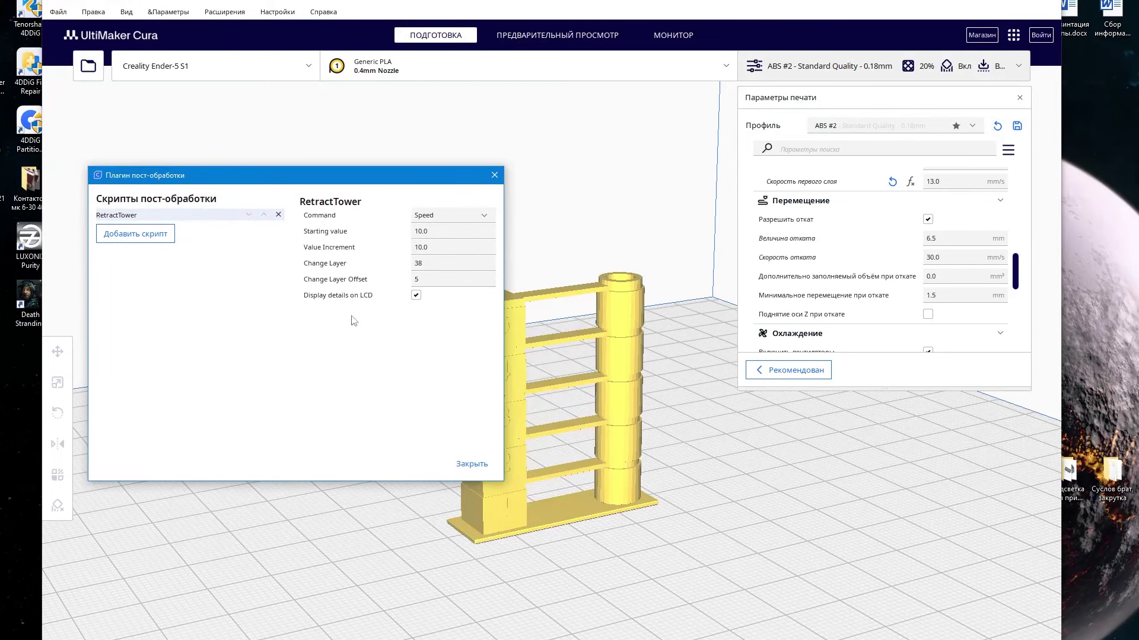
click(450, 216)
click(439, 246)
click(415, 233)
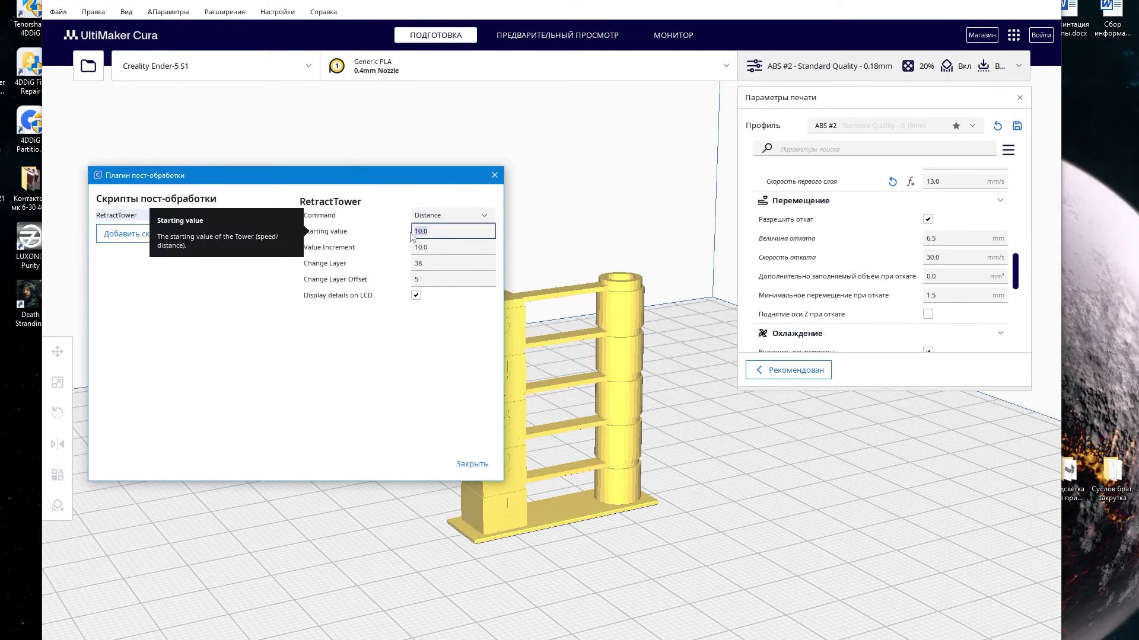
text(0)
drag(426, 178, 448, 86)
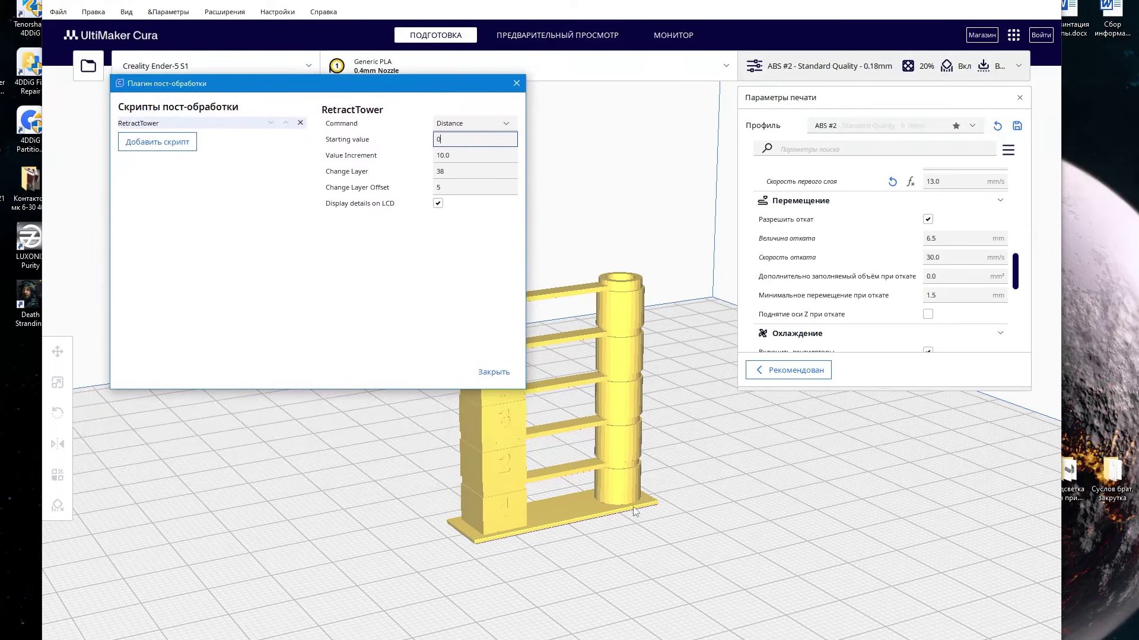